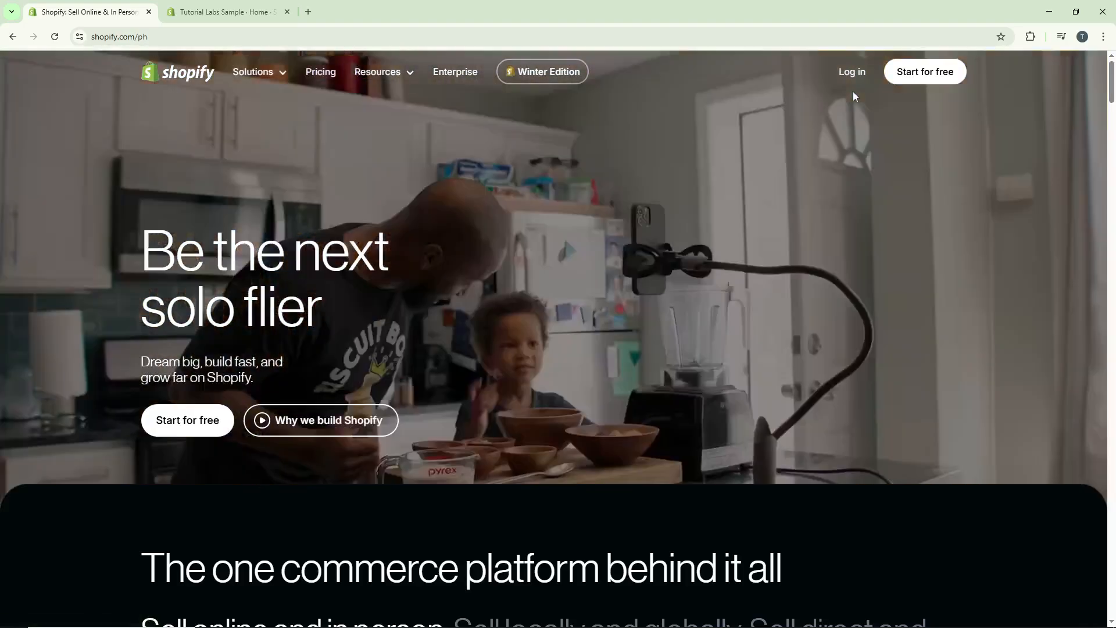
Step: Switch to the store admin and open the Shopify App Store from the store's app settings
{"action": "key", "text": "ctrl+Tab"}
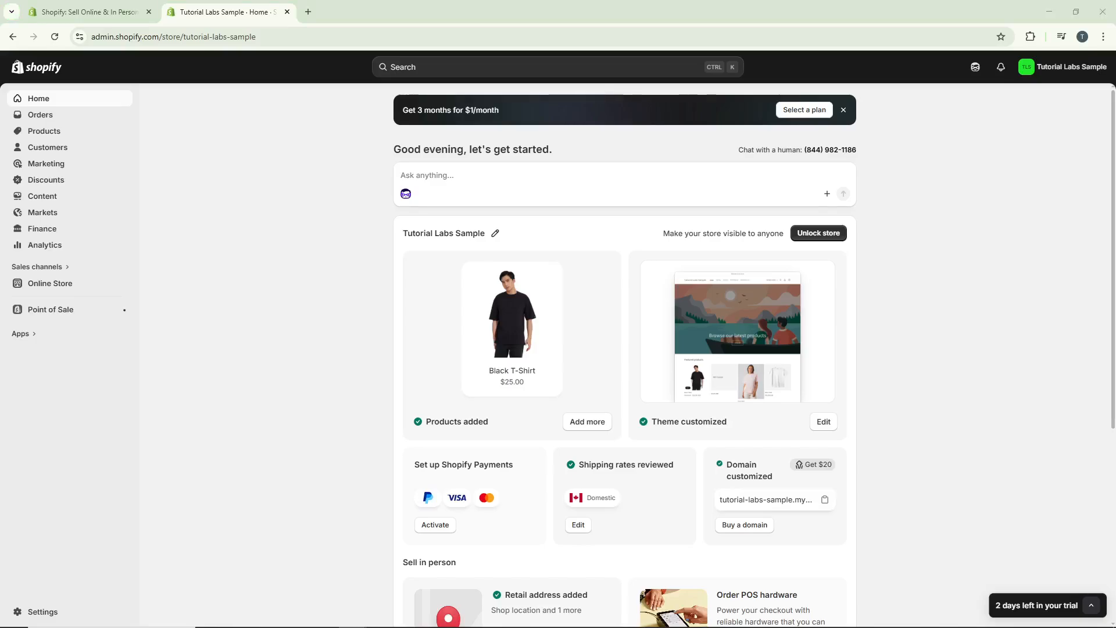
{"action": "left_click", "coordinate": [36, 613]}
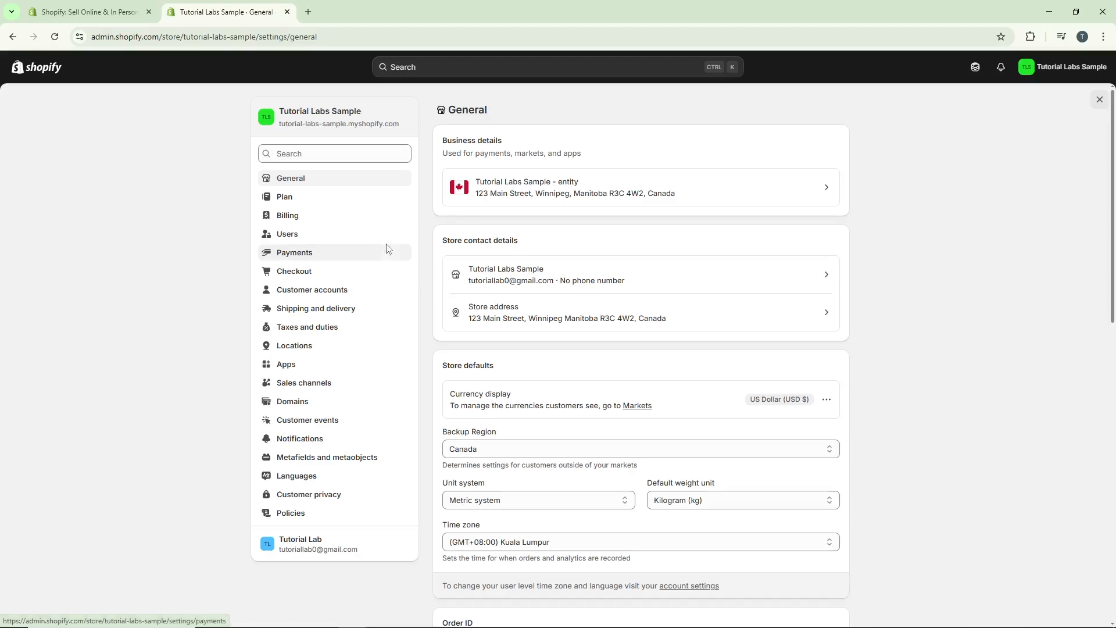
{"action": "left_click", "coordinate": [358, 363]}
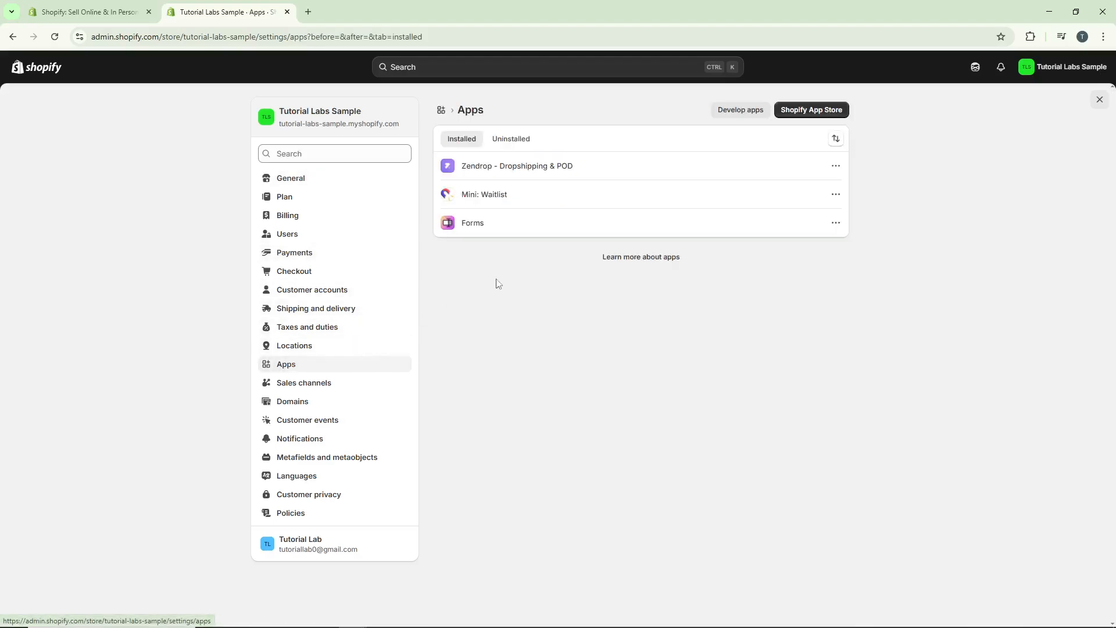
{"action": "left_click", "coordinate": [844, 111]}
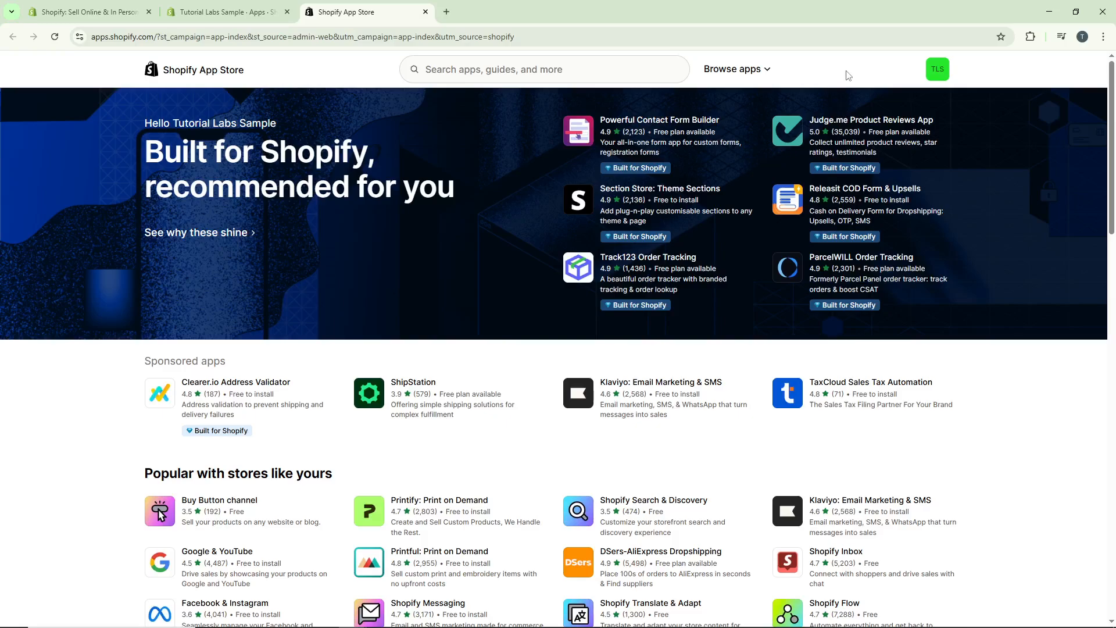
Step: Search the app store for "sales pop up"
{"action": "left_click", "coordinate": [612, 67]}
{"action": "type", "text": "sale"}
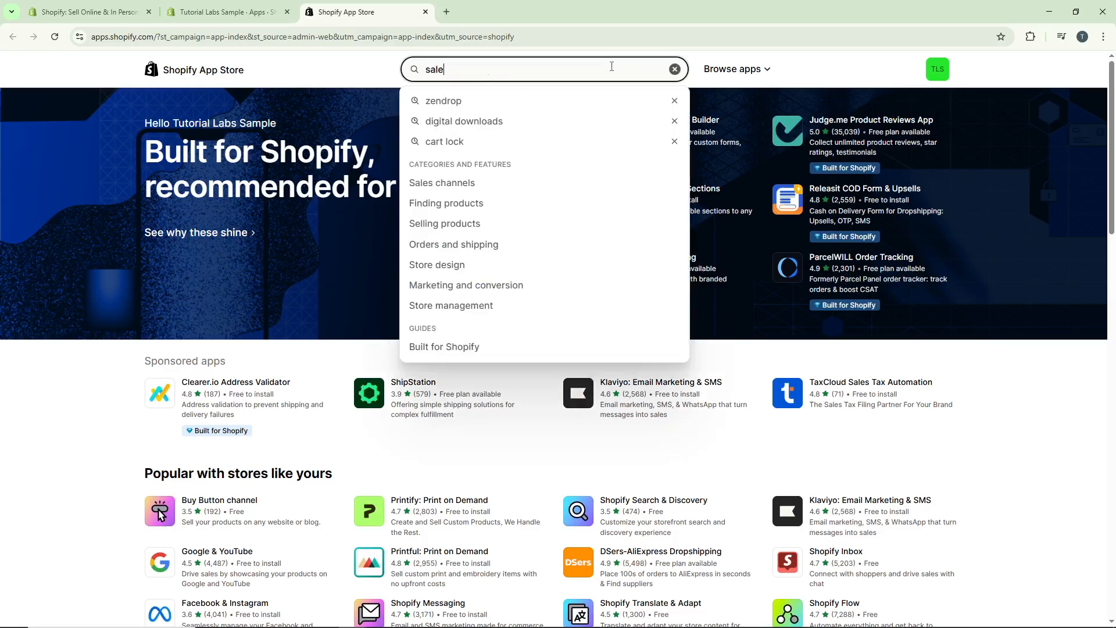
{"action": "type", "text": "s pop up"}
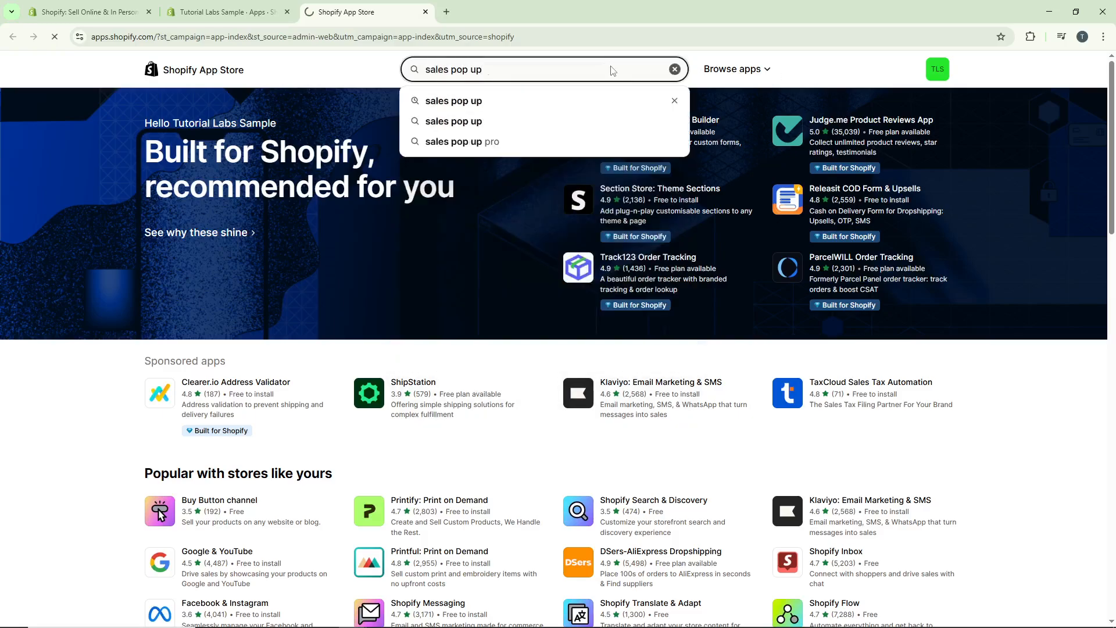
{"action": "key", "text": "Return"}
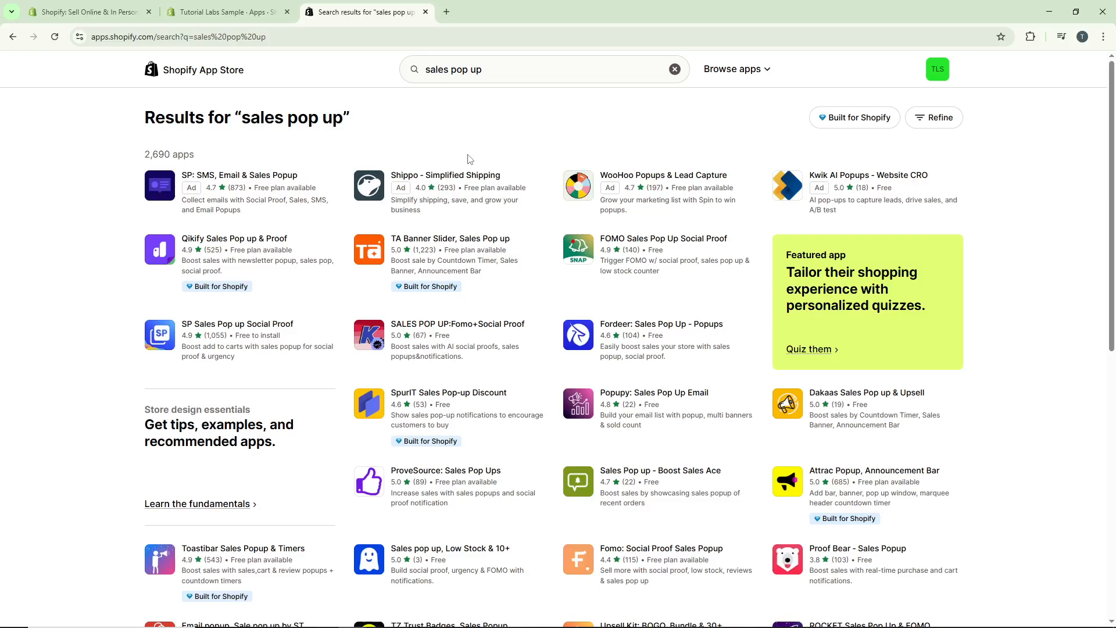
Step: Install the Qikify Sales Pop up & Proof app on the store, granting the requested data access
{"action": "left_click", "coordinate": [238, 249]}
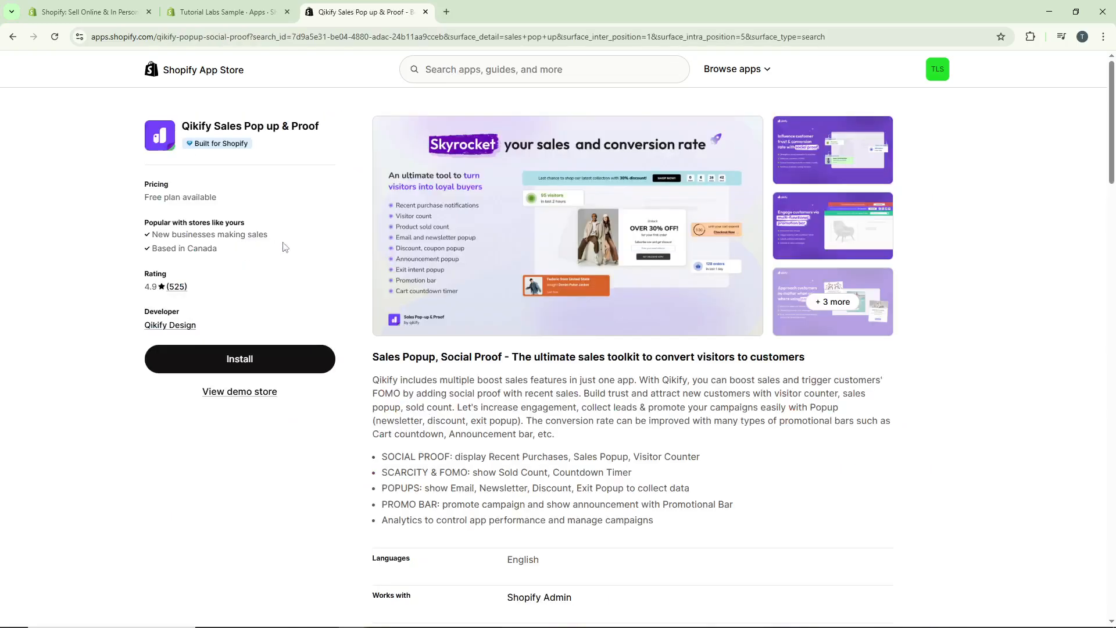
{"action": "left_click", "coordinate": [293, 360]}
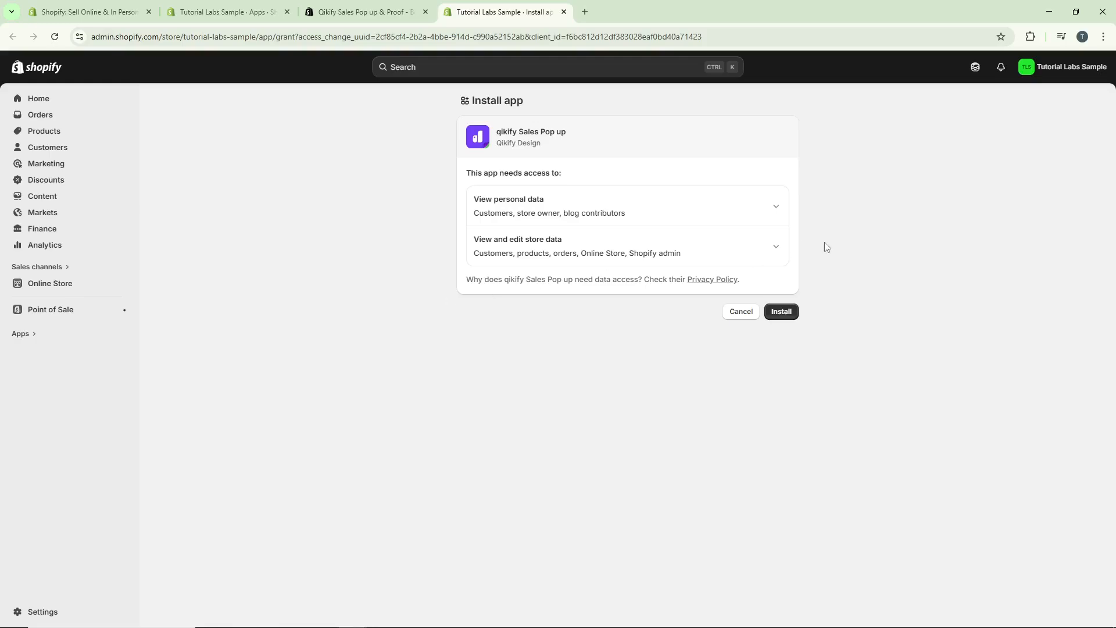
{"action": "left_click", "coordinate": [780, 312]}
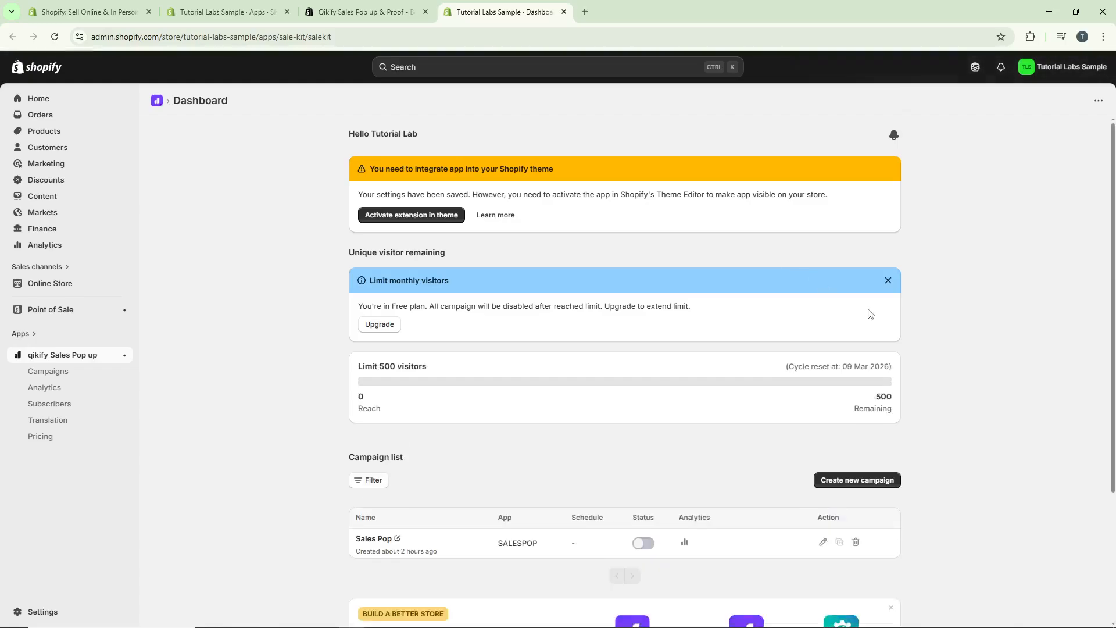
Step: Open the Sales pop campaign for editing and review its order import and product filter options
{"action": "scroll", "coordinate": [972, 343], "scroll_direction": "down", "scroll_amount": 1}
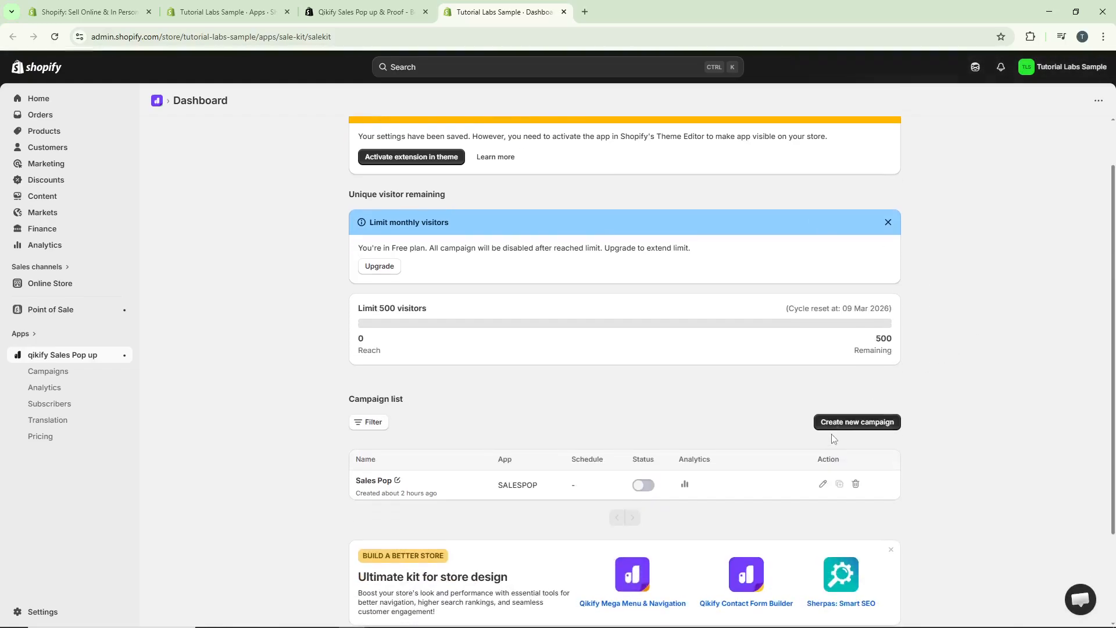
{"action": "left_click", "coordinate": [854, 424]}
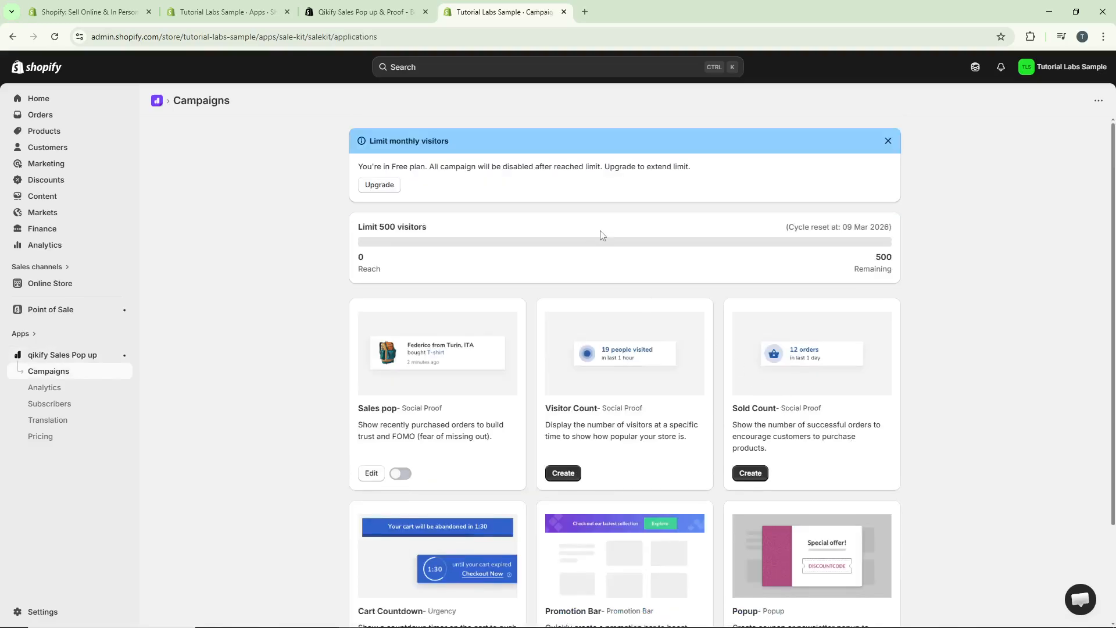
{"action": "scroll", "coordinate": [568, 266], "scroll_direction": "down", "scroll_amount": 1}
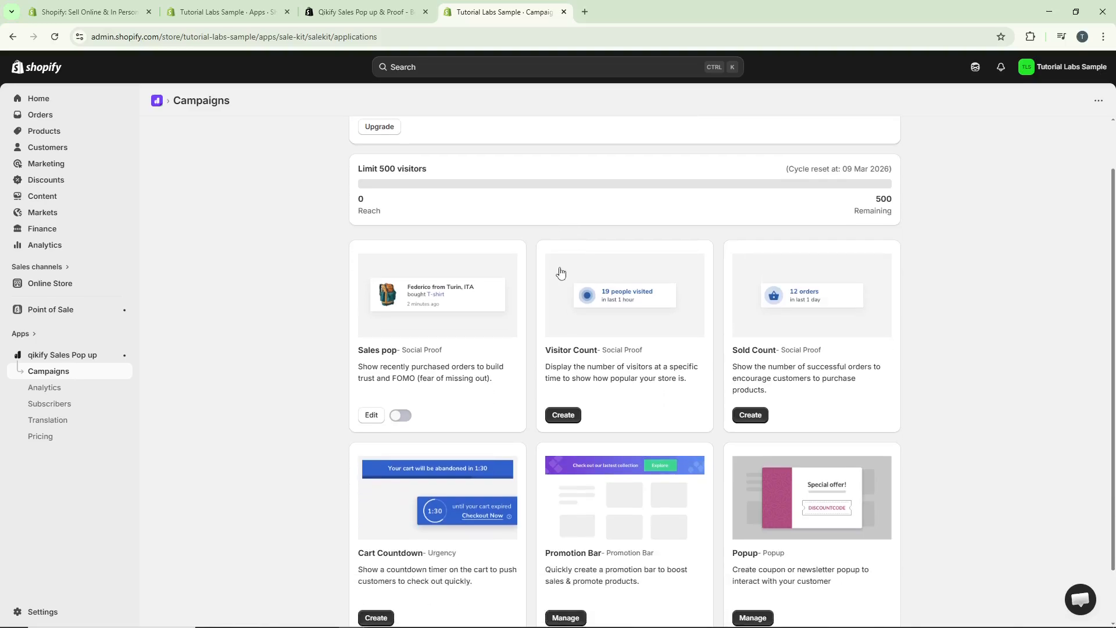
{"action": "left_click", "coordinate": [372, 414]}
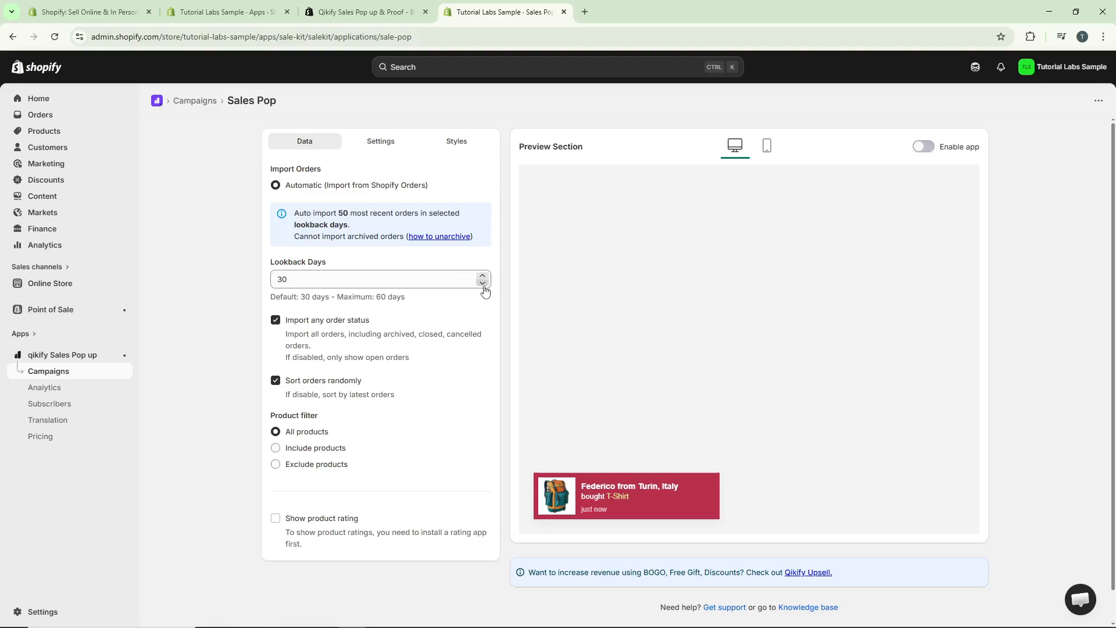
{"action": "scroll", "coordinate": [451, 299], "scroll_direction": "down", "scroll_amount": 1}
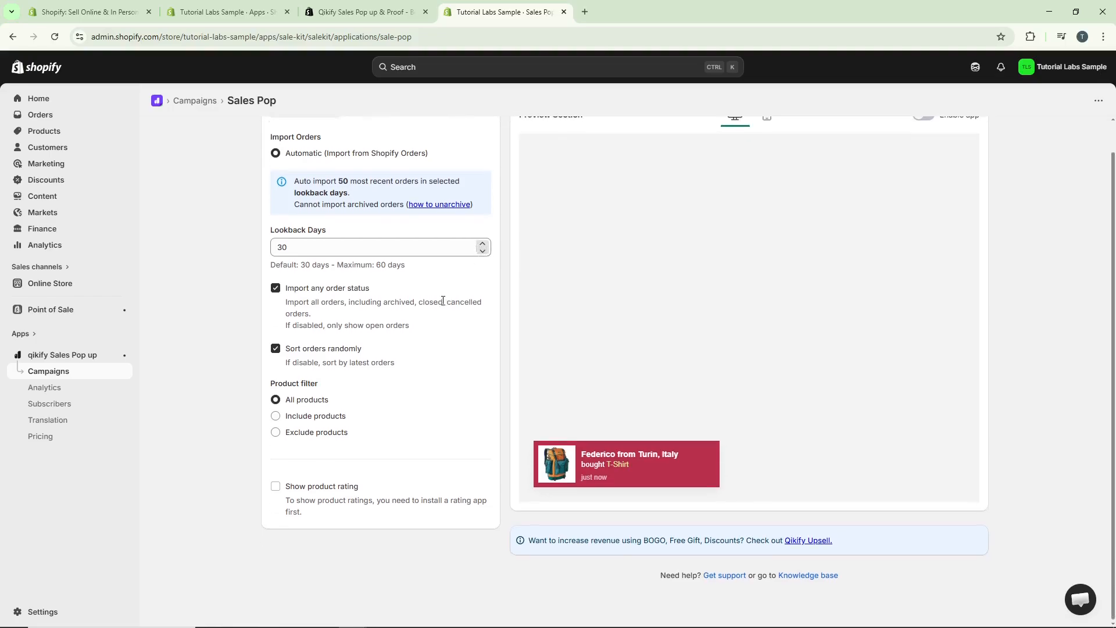
{"action": "scroll", "coordinate": [448, 298], "scroll_direction": "up", "scroll_amount": 1}
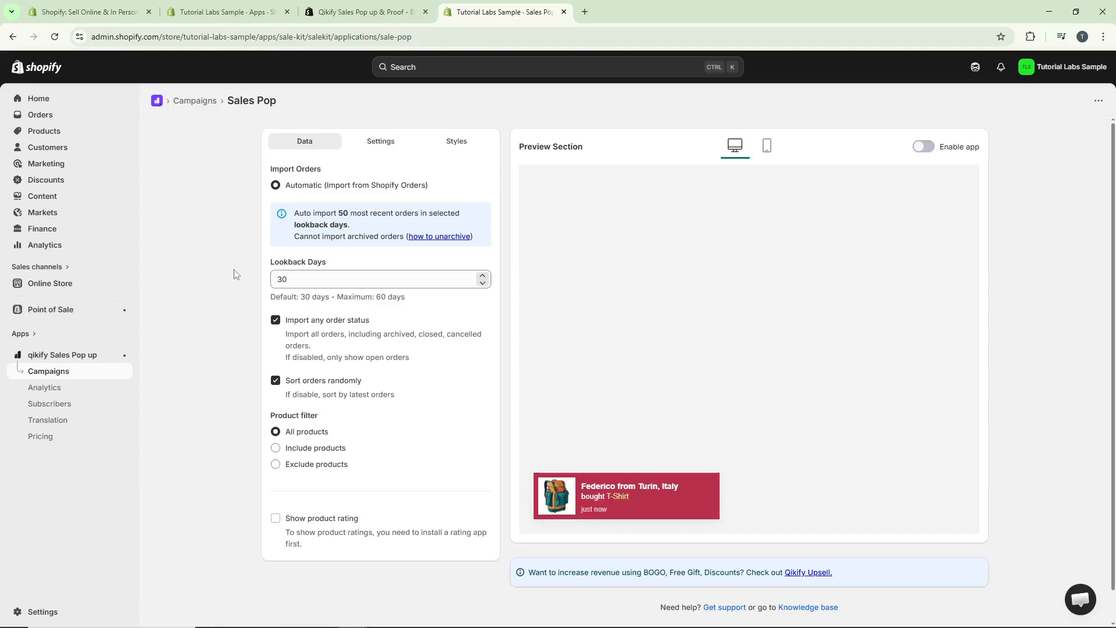
Step: Set the fallback location in the Sales Pop message settings to "Canada"
{"action": "left_click", "coordinate": [385, 143]}
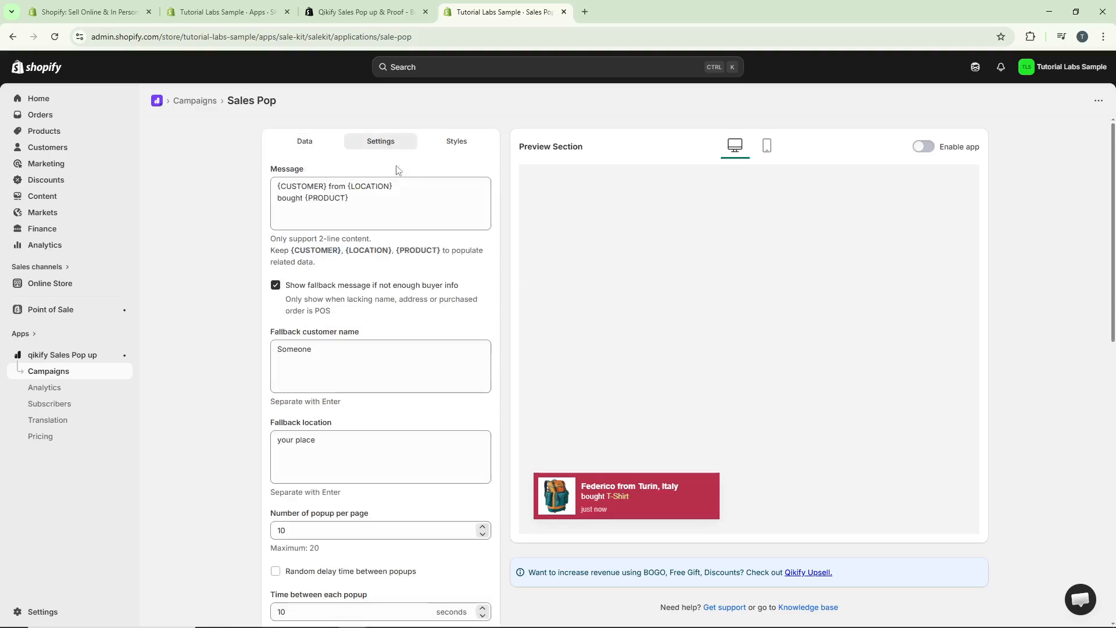
{"action": "left_click", "coordinate": [396, 203]}
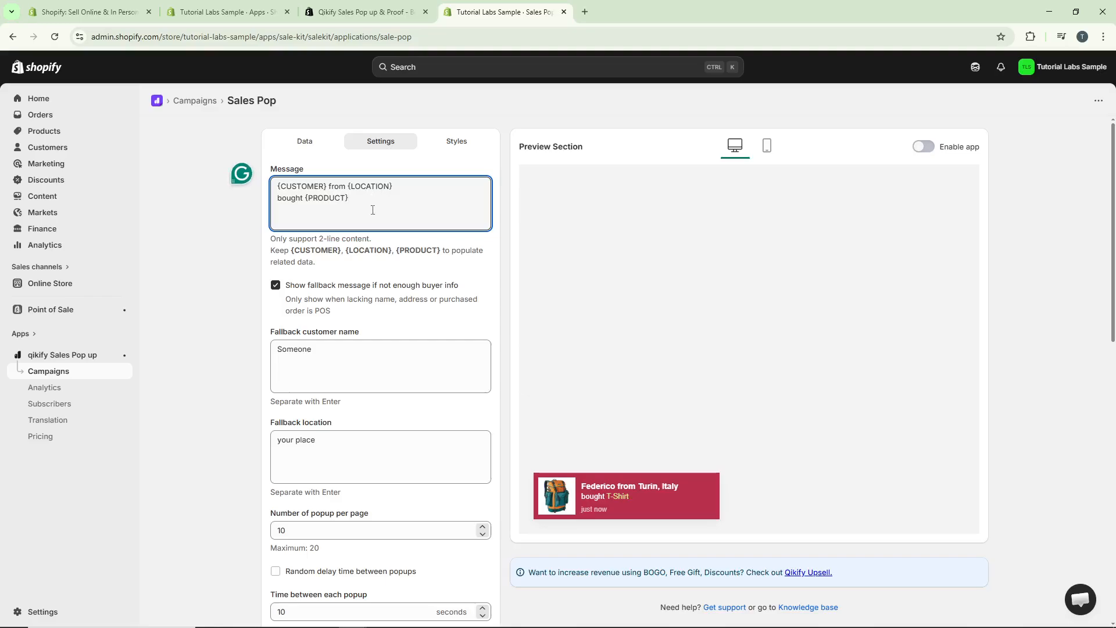
{"action": "scroll", "coordinate": [374, 212], "scroll_direction": "down", "scroll_amount": 1}
{"action": "left_click", "coordinate": [365, 305]}
{"action": "scroll", "coordinate": [365, 305], "scroll_direction": "down", "scroll_amount": 1}
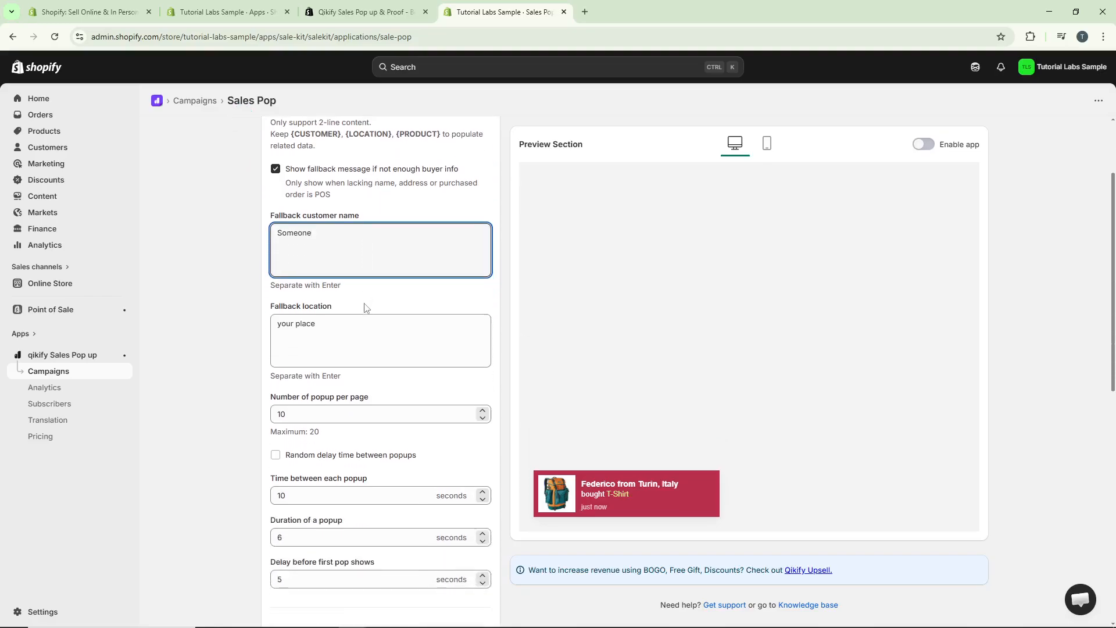
{"action": "left_click", "coordinate": [365, 327]}
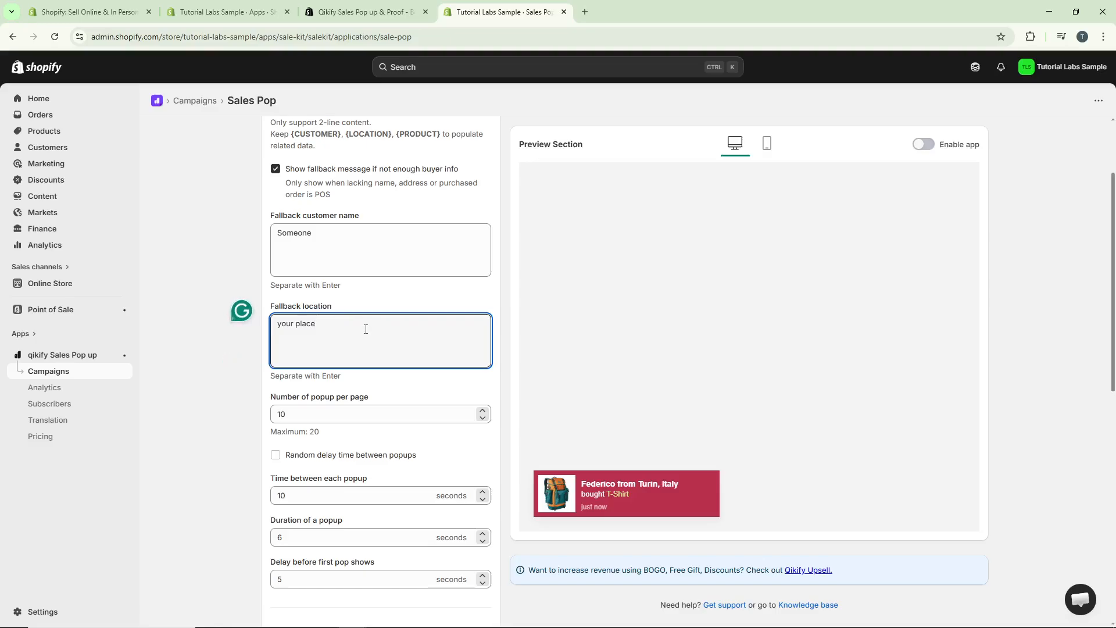
{"action": "key", "text": "BackSpace"}
{"action": "key", "text": "BackSpace"}
{"action": "key", "text": "BackSpace"}
{"action": "key", "text": "BackSpace"}
{"action": "key", "text": "BackSpace"}
{"action": "key", "text": "BackSpace"}
{"action": "key", "text": "BackSpace"}
{"action": "key", "text": "BackSpace"}
{"action": "key", "text": "BackSpace"}
{"action": "key", "text": "BackSpace"}
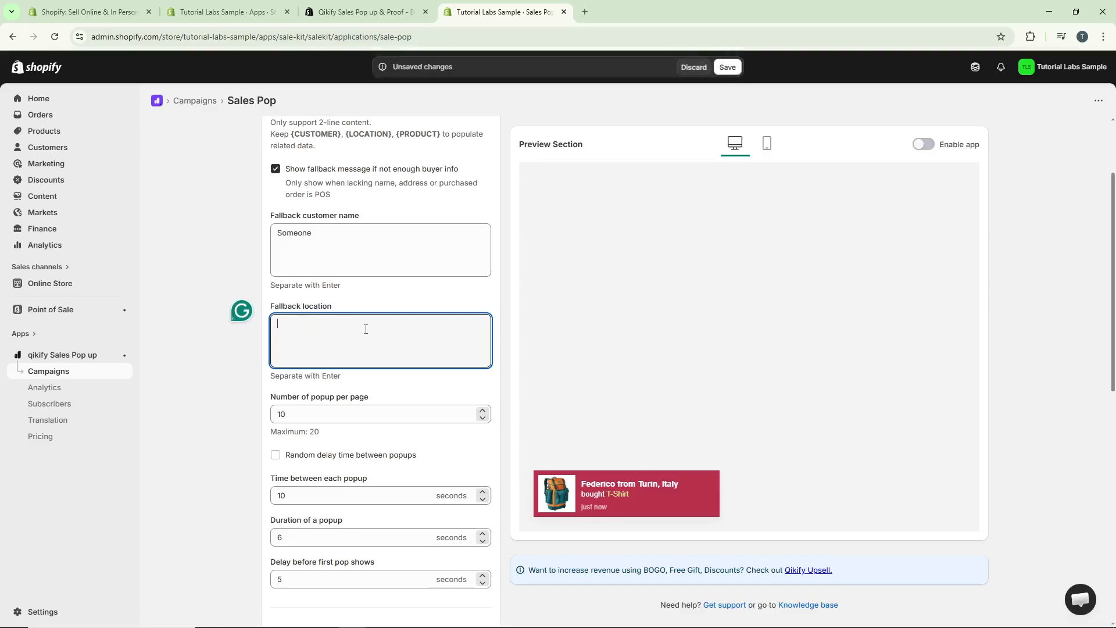
{"action": "type", "text": "Canada"}
Step: Set the number of popups per page to 5 and the time between each popup to 15 seconds
{"action": "scroll", "coordinate": [366, 327], "scroll_direction": "down", "scroll_amount": 3}
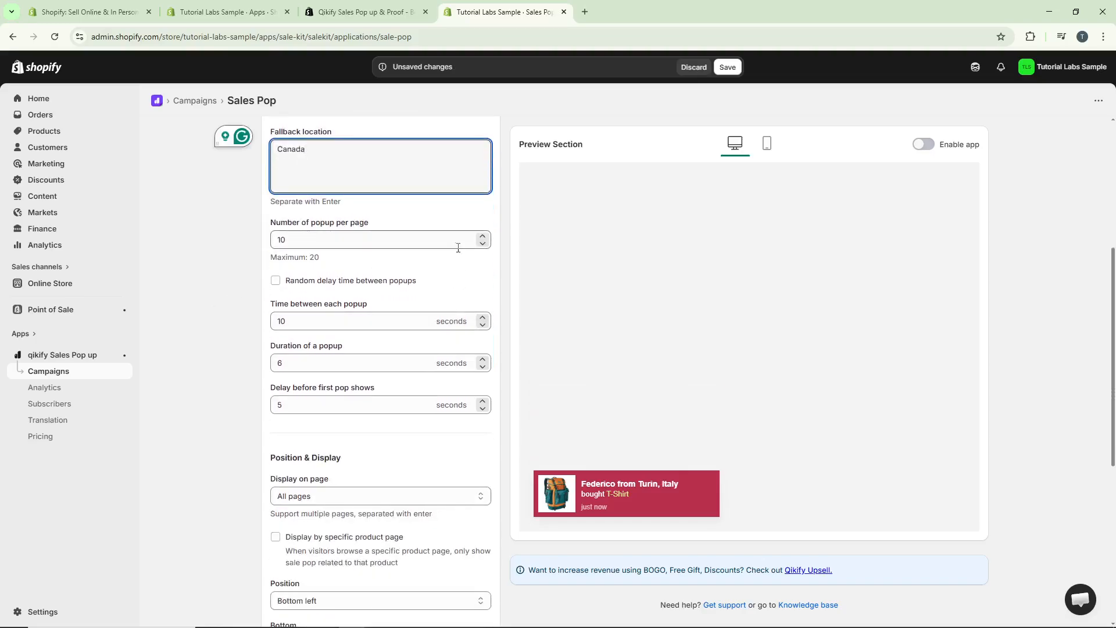
{"action": "double_click", "coordinate": [480, 250]}
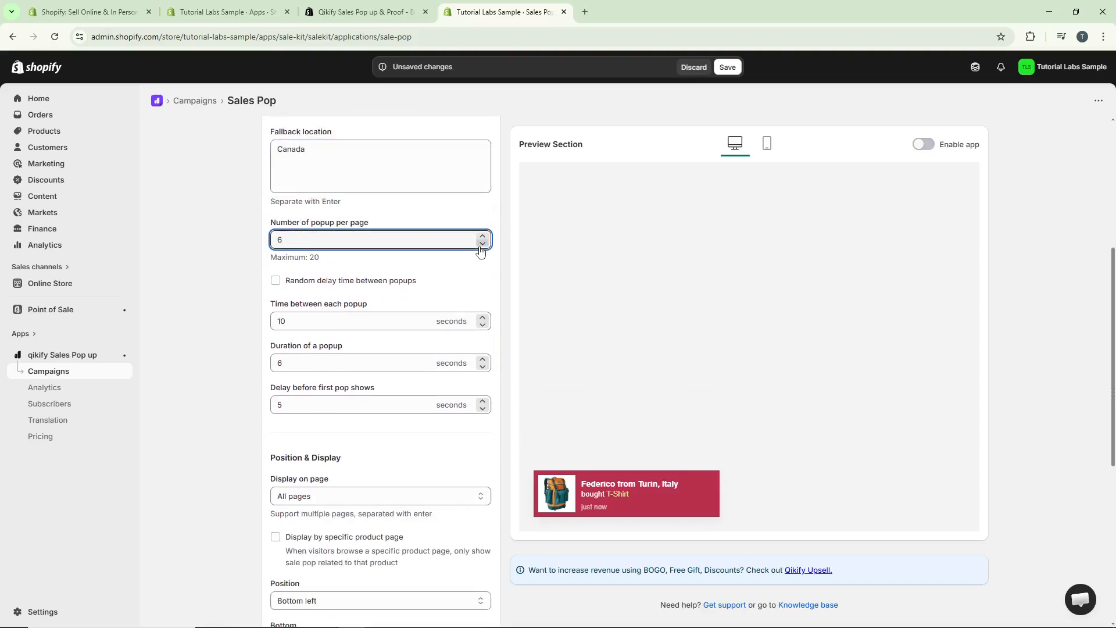
{"action": "left_click", "coordinate": [480, 250]}
{"action": "scroll", "coordinate": [424, 287], "scroll_direction": "down", "scroll_amount": 1}
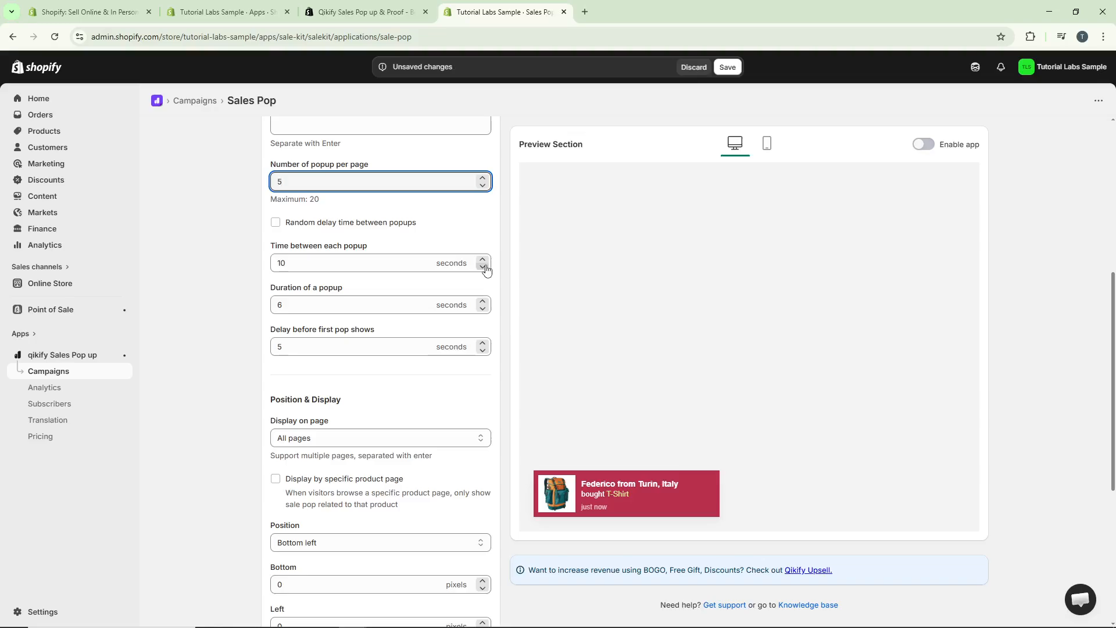
{"action": "left_click", "coordinate": [483, 260]}
{"action": "left_click", "coordinate": [485, 261]}
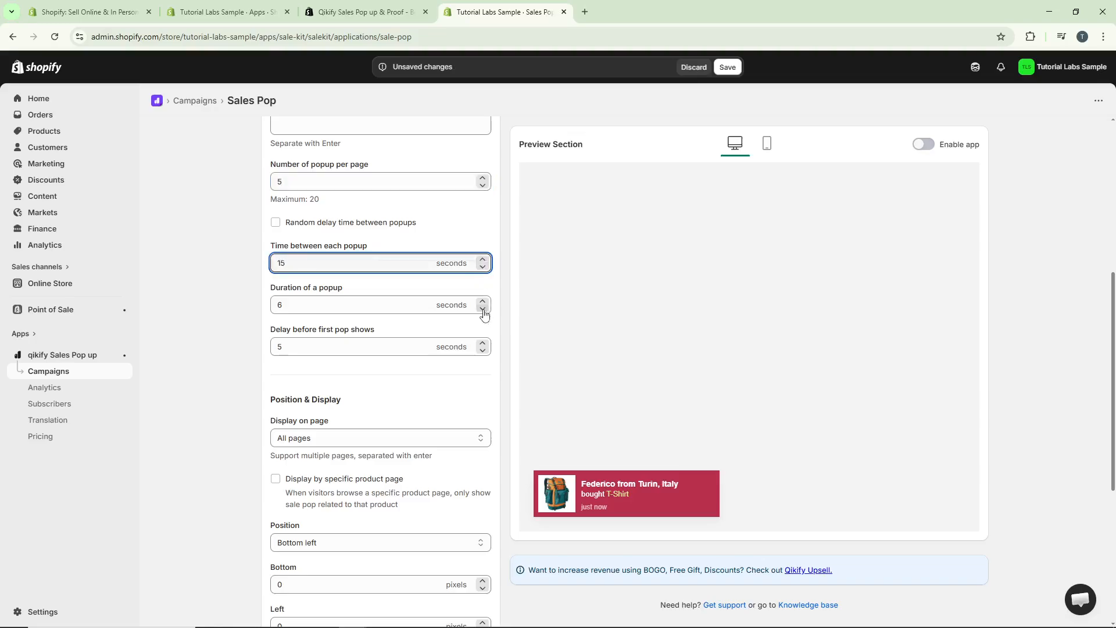
Step: Set the duration of a popup to 5 seconds
{"action": "triple_click", "coordinate": [483, 310]}
{"action": "scroll", "coordinate": [483, 316], "scroll_direction": "down", "scroll_amount": 1}
{"action": "left_click", "coordinate": [484, 243]}
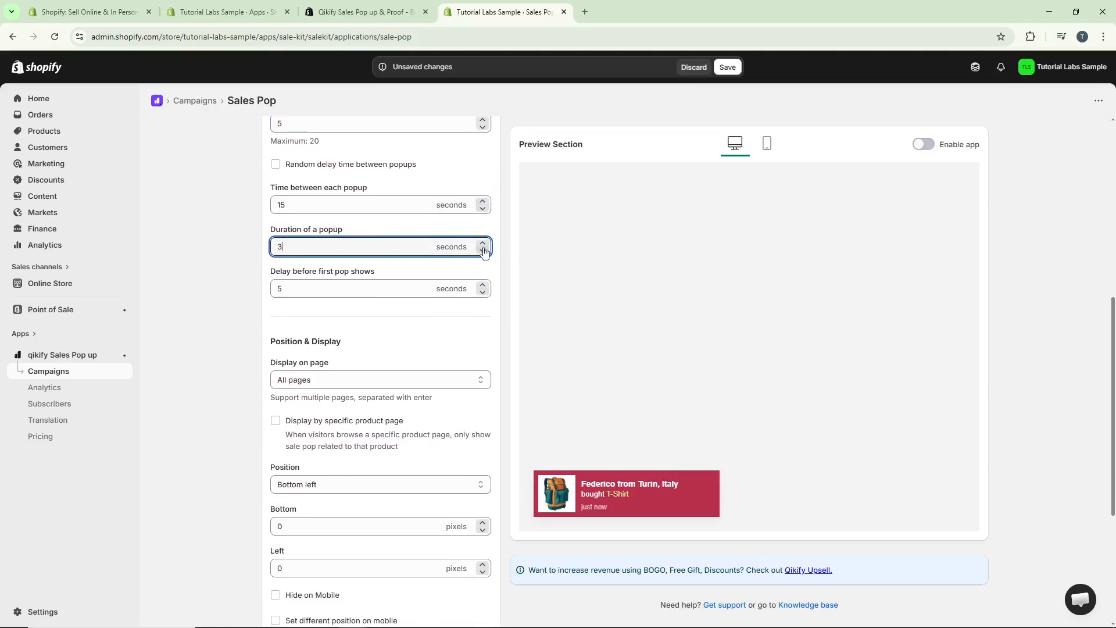
{"action": "left_click", "coordinate": [485, 243]}
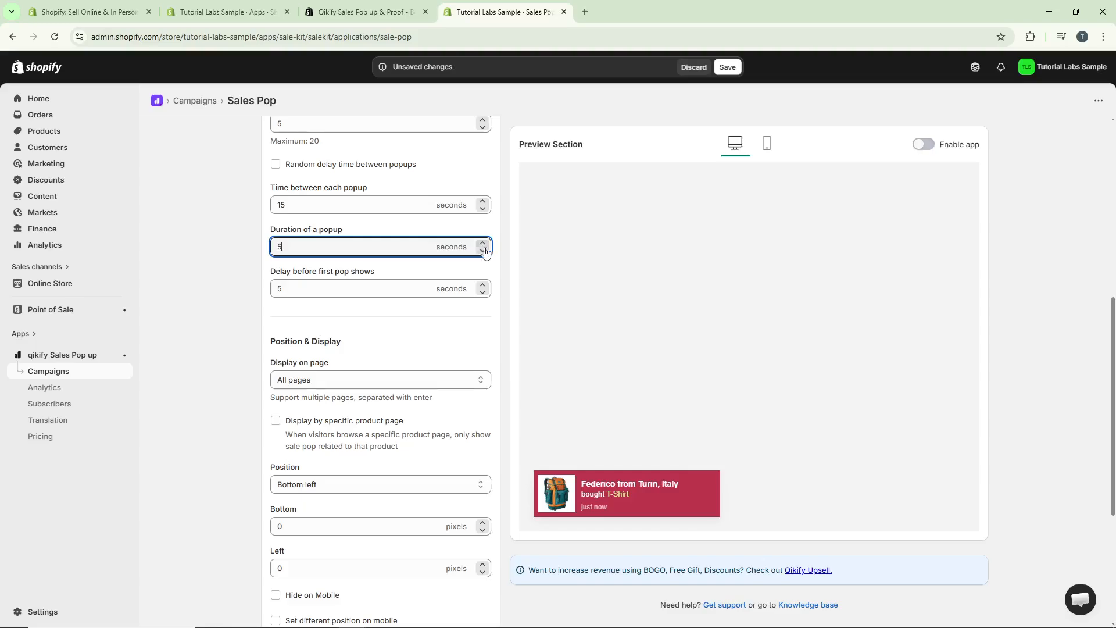
{"action": "left_click", "coordinate": [489, 317]}
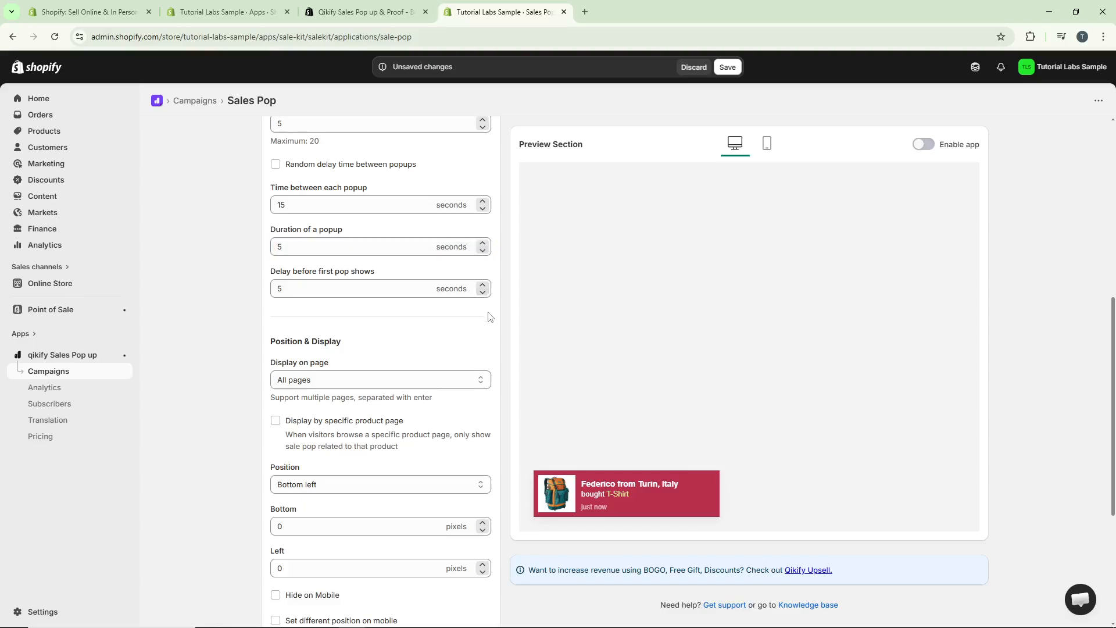
Step: Choose All pages as the popup's display pages and Bottom left as its position
{"action": "scroll", "coordinate": [462, 306], "scroll_direction": "down", "scroll_amount": 1}
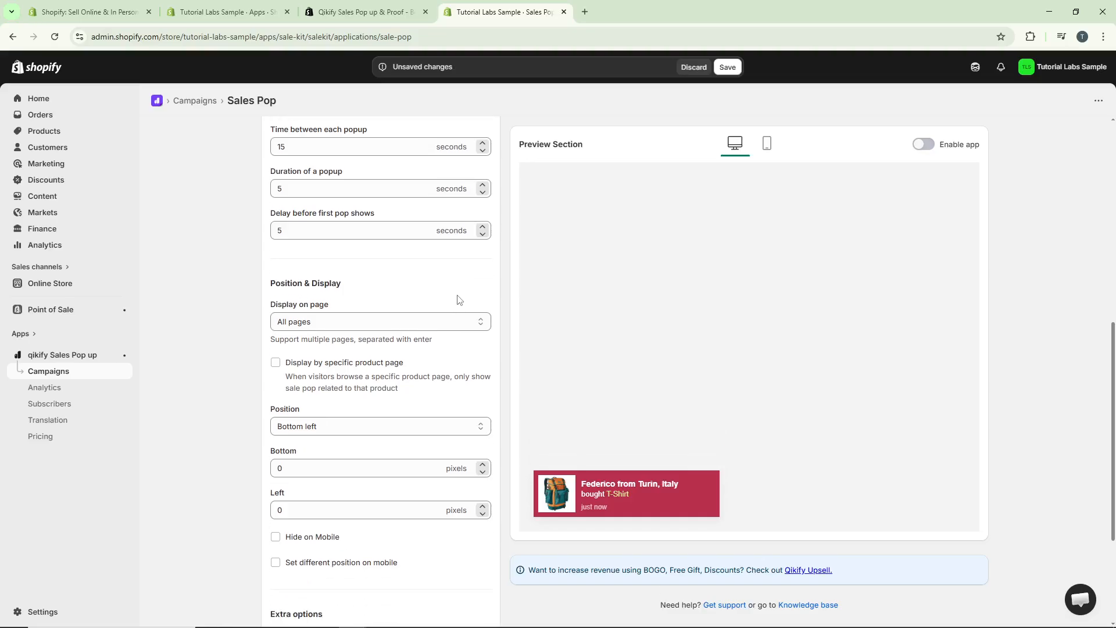
{"action": "scroll", "coordinate": [456, 298], "scroll_direction": "down", "scroll_amount": 1}
{"action": "scroll", "coordinate": [456, 298], "scroll_direction": "up", "scroll_amount": 7}
{"action": "scroll", "coordinate": [456, 298], "scroll_direction": "down", "scroll_amount": 7}
{"action": "scroll", "coordinate": [362, 289], "scroll_direction": "down", "scroll_amount": 1}
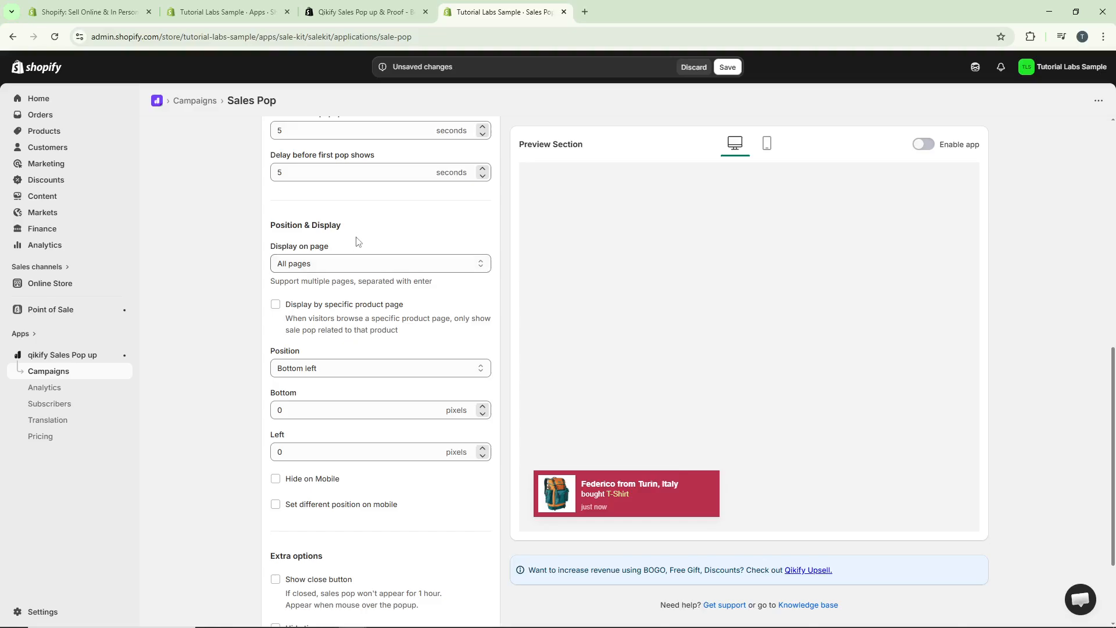
{"action": "left_click", "coordinate": [379, 265]}
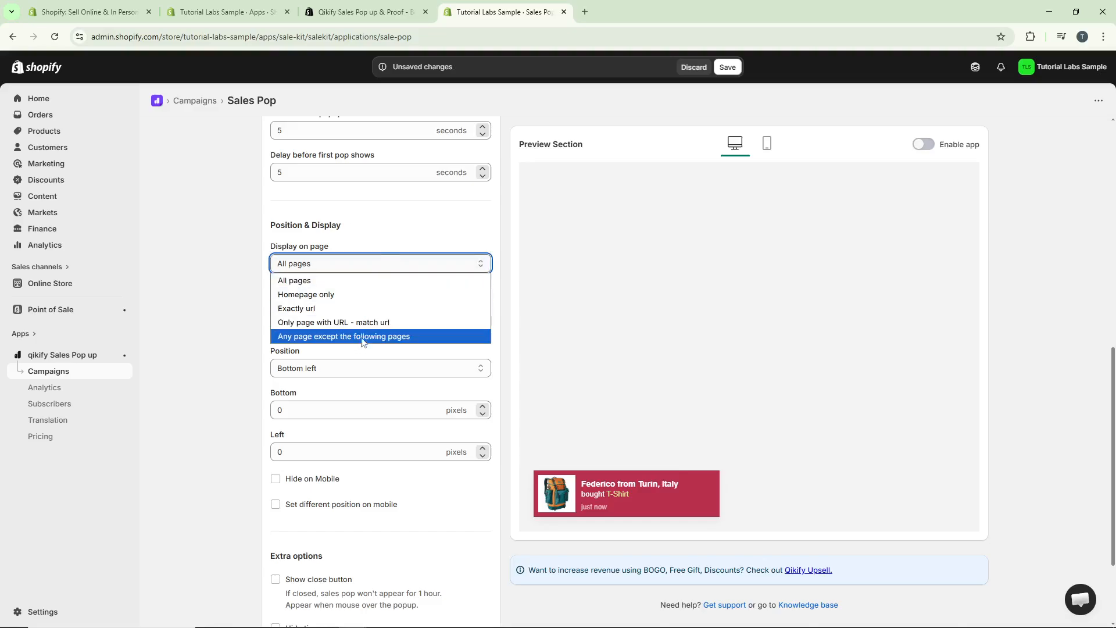
{"action": "left_click", "coordinate": [385, 280]}
{"action": "scroll", "coordinate": [406, 244], "scroll_direction": "down", "scroll_amount": 1}
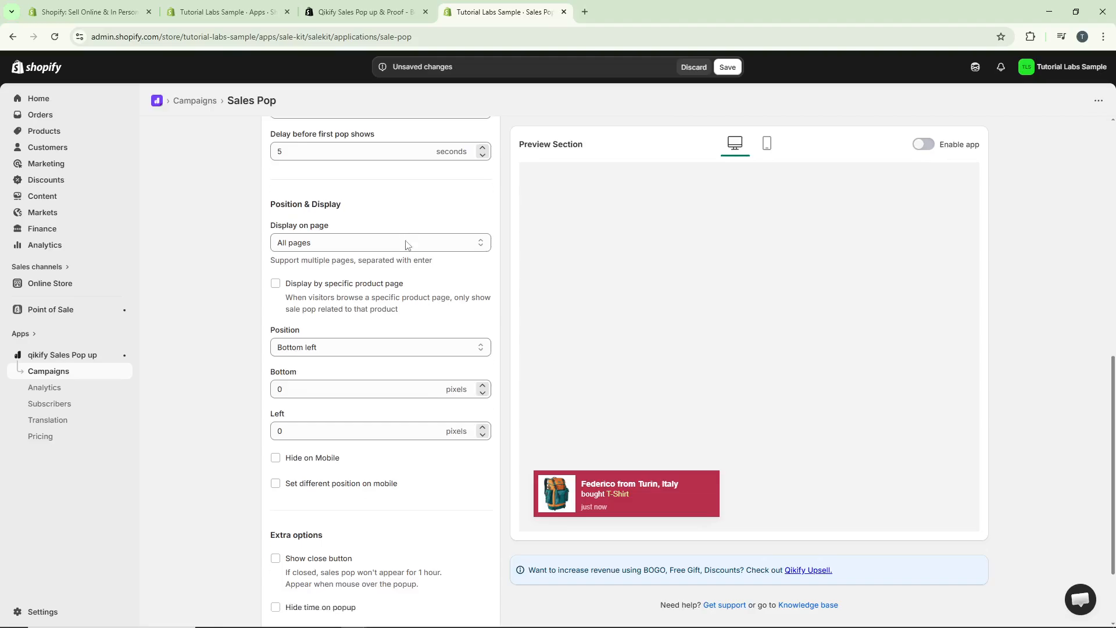
{"action": "left_click", "coordinate": [381, 307]}
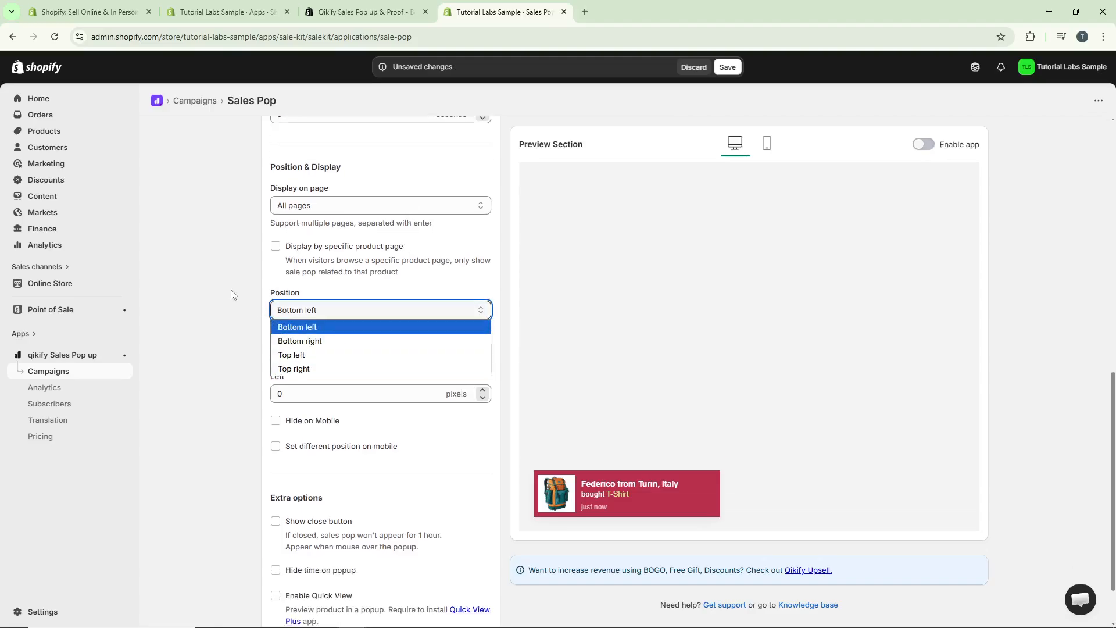
{"action": "left_click", "coordinate": [319, 325]}
{"action": "scroll", "coordinate": [320, 325], "scroll_direction": "down", "scroll_amount": 1}
{"action": "scroll", "coordinate": [325, 323], "scroll_direction": "up", "scroll_amount": 11}
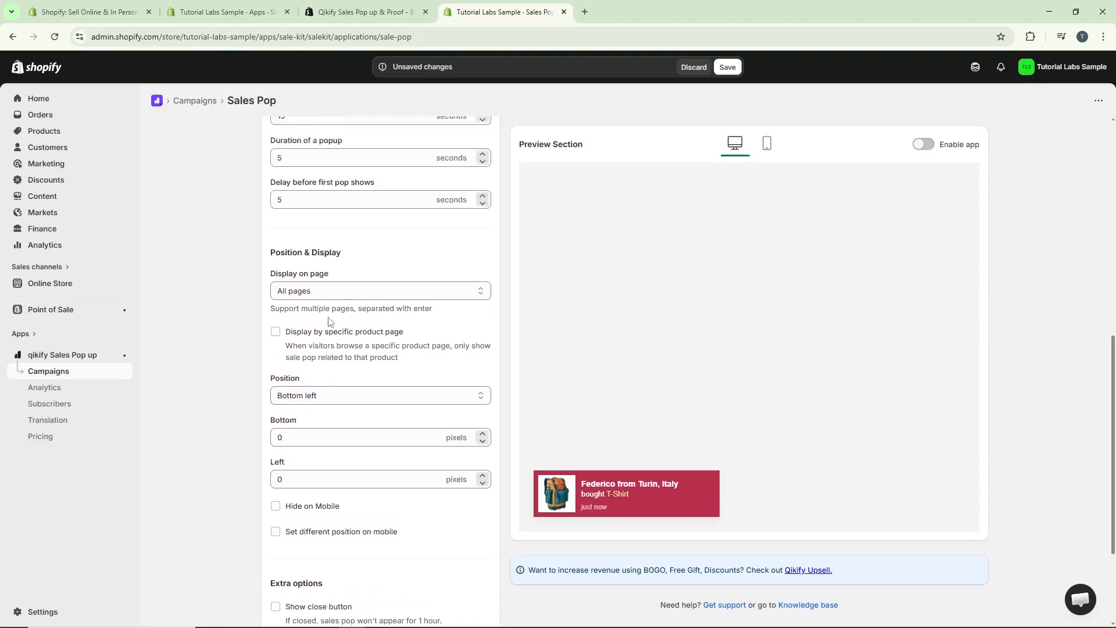
Step: Try several popup style templates, apply Template 7, and save the campaign
{"action": "left_click", "coordinate": [476, 151]}
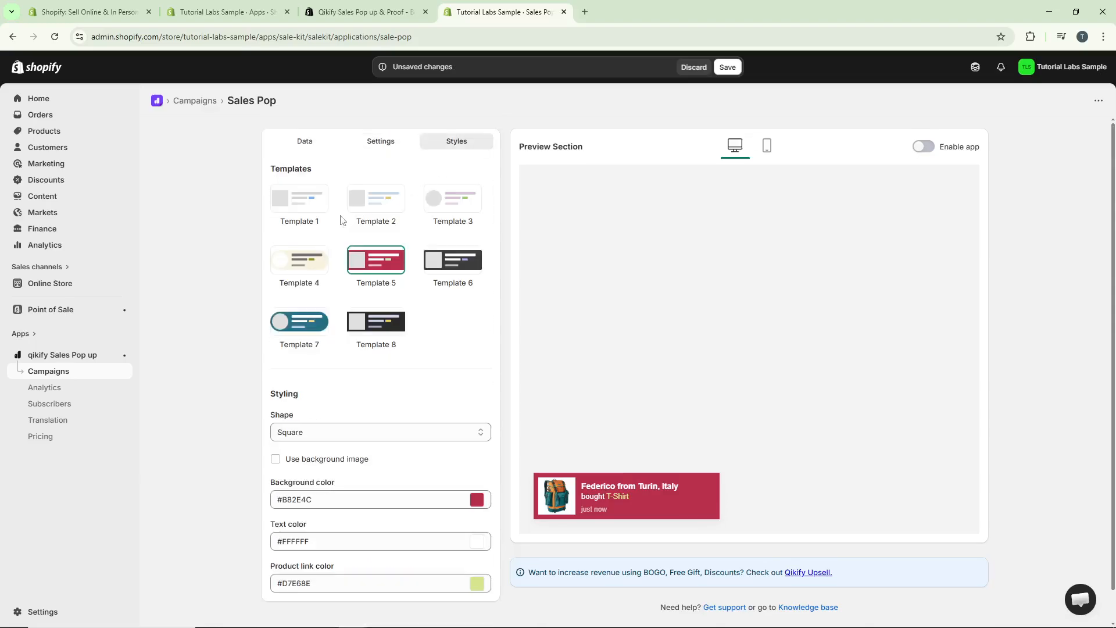
{"action": "left_click", "coordinate": [301, 322]}
{"action": "left_click", "coordinate": [377, 322]}
{"action": "left_click", "coordinate": [454, 261]}
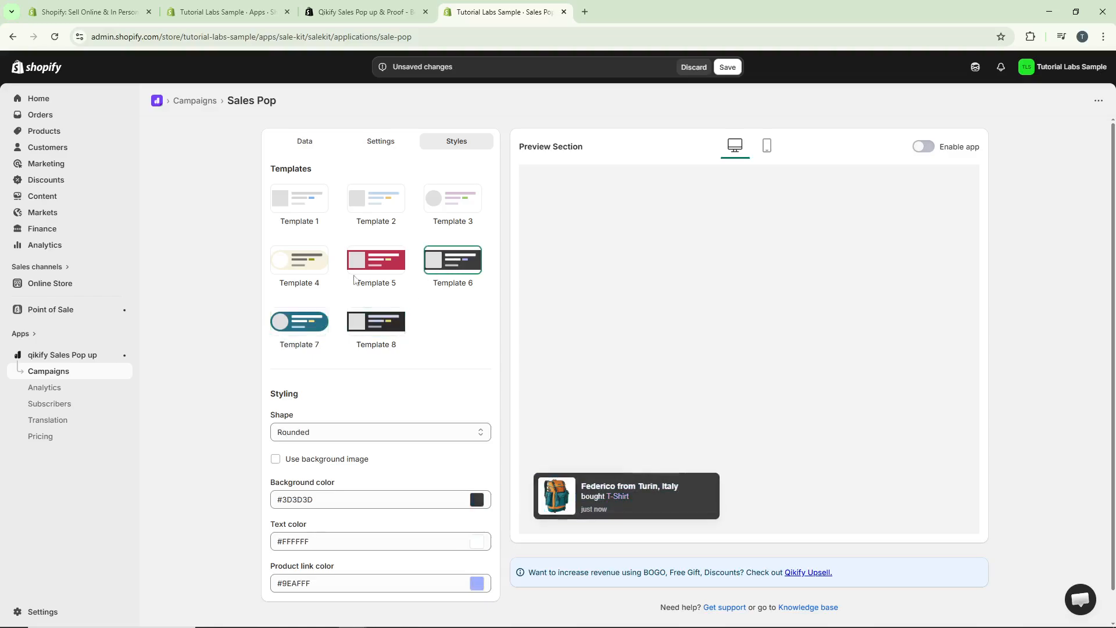
{"action": "left_click", "coordinate": [313, 271]}
{"action": "left_click", "coordinate": [298, 329]}
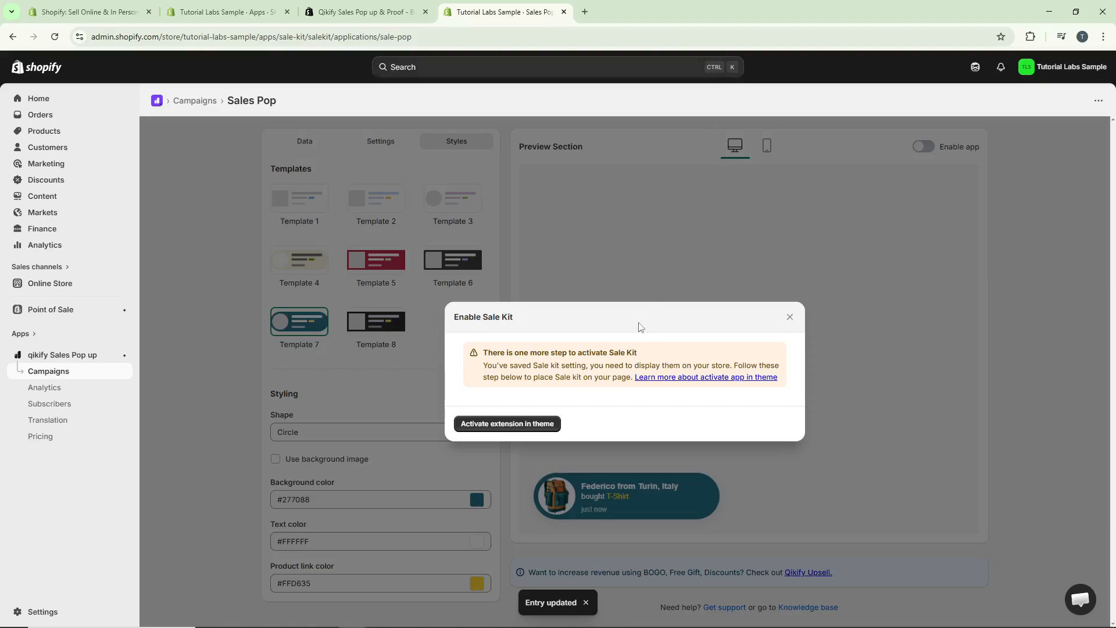
Step: Activate the Salekit app embed in the Dawn theme and save the theme
{"action": "left_click", "coordinate": [543, 424]}
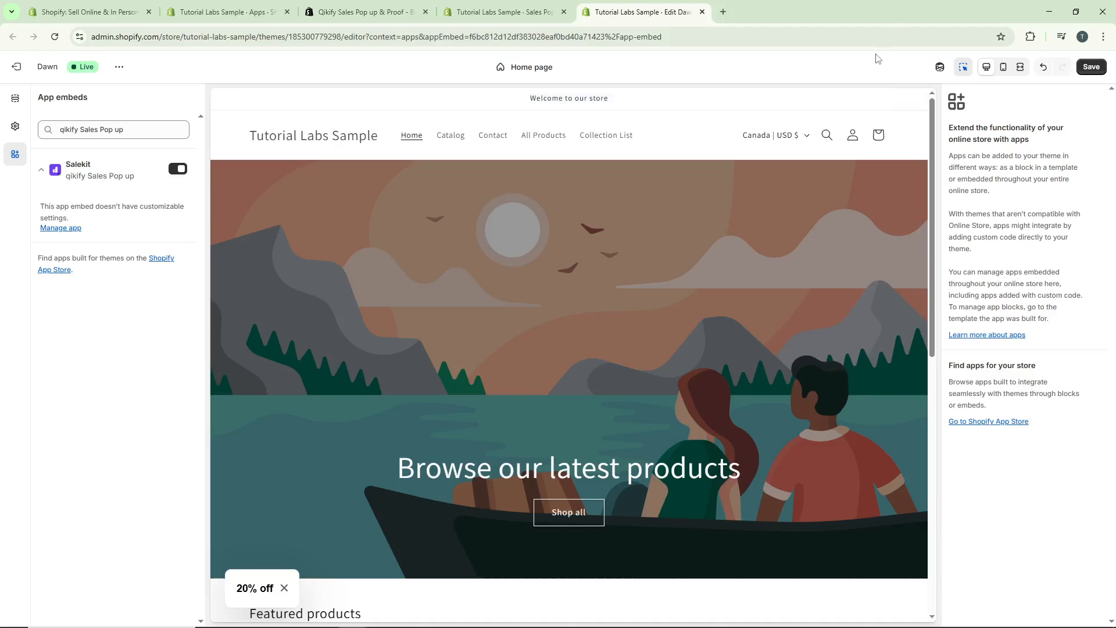
{"action": "left_click", "coordinate": [1100, 70]}
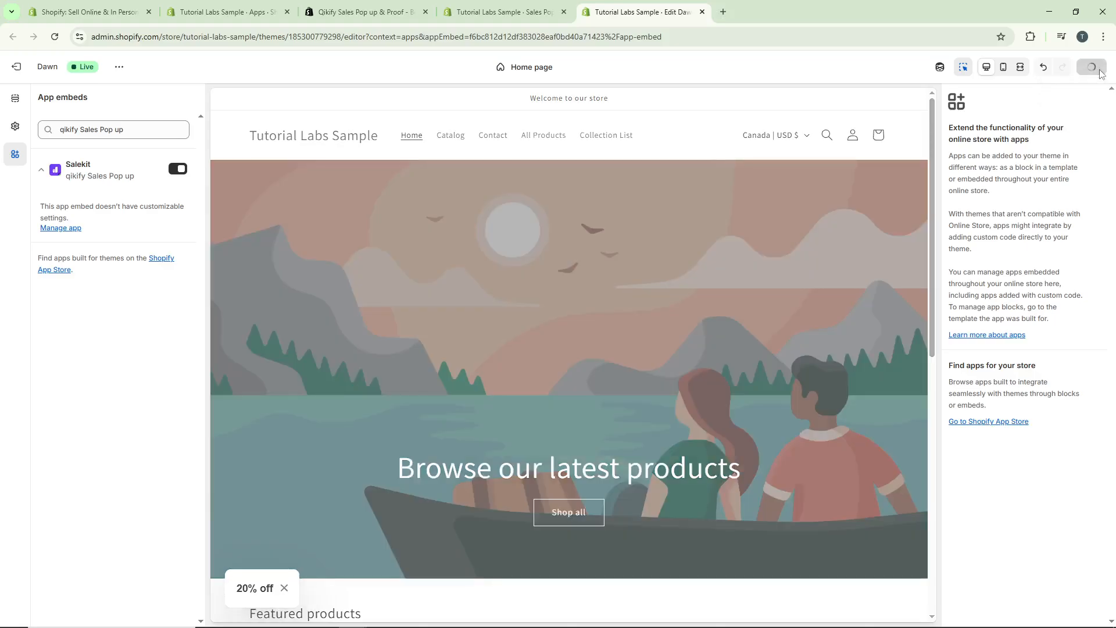